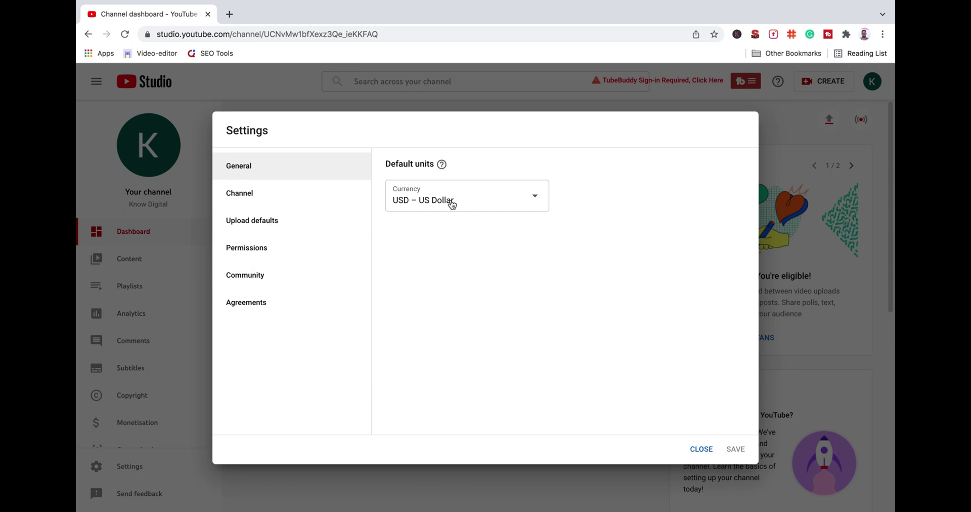
Step: Choose INR – Indian Rupee as the channel's default currency from the Currency list
{"action": "left_click", "coordinate": [433, 195]}
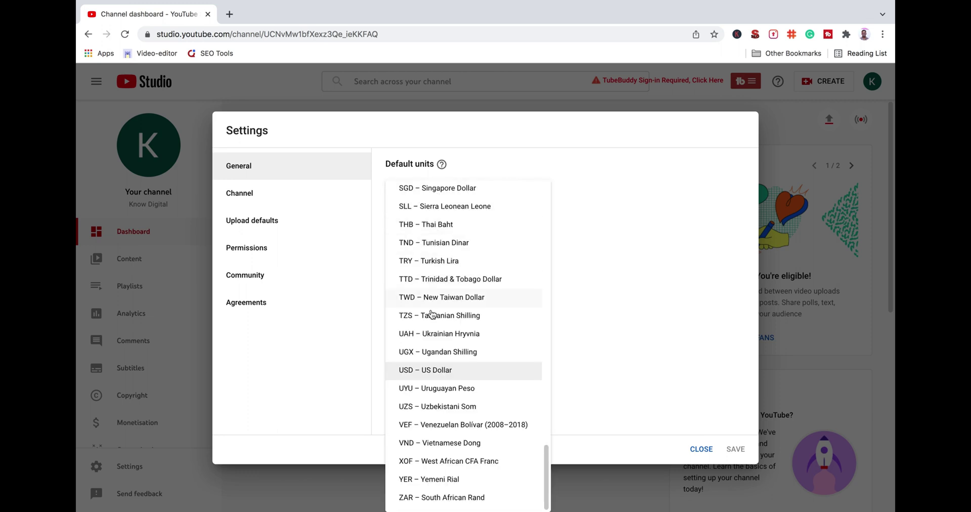
{"action": "scroll", "coordinate": [545, 461], "scroll_direction": "up", "scroll_amount": 3}
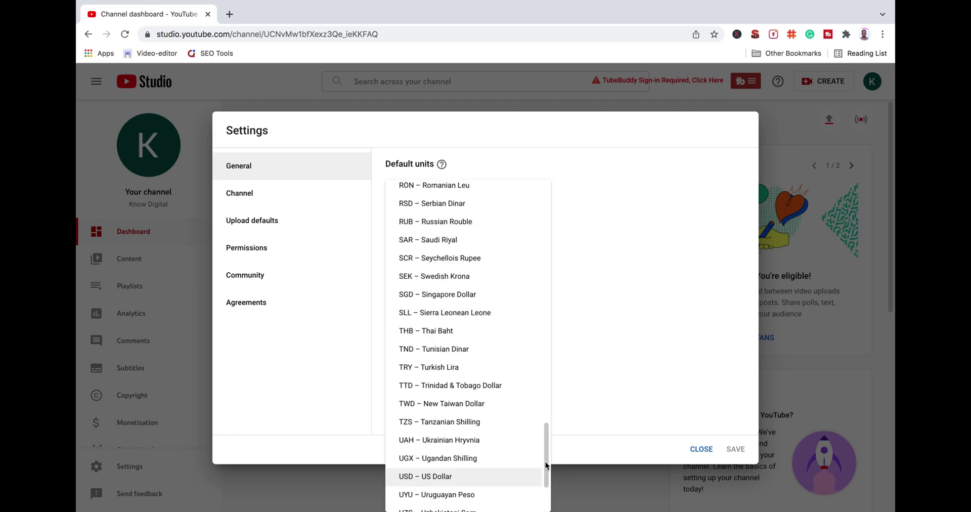
{"action": "scroll", "coordinate": [545, 456], "scroll_direction": "up", "scroll_amount": 3}
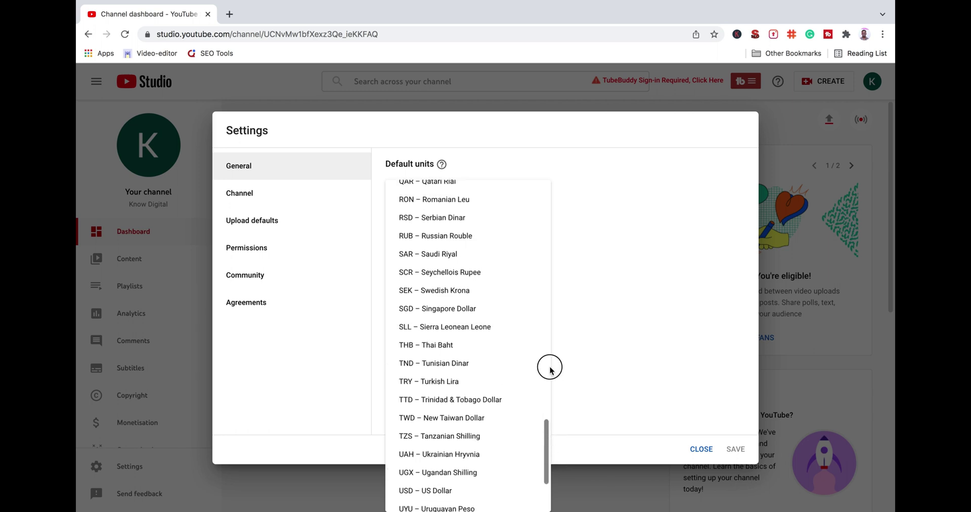
{"action": "scroll", "coordinate": [551, 353], "scroll_direction": "up", "scroll_amount": 10}
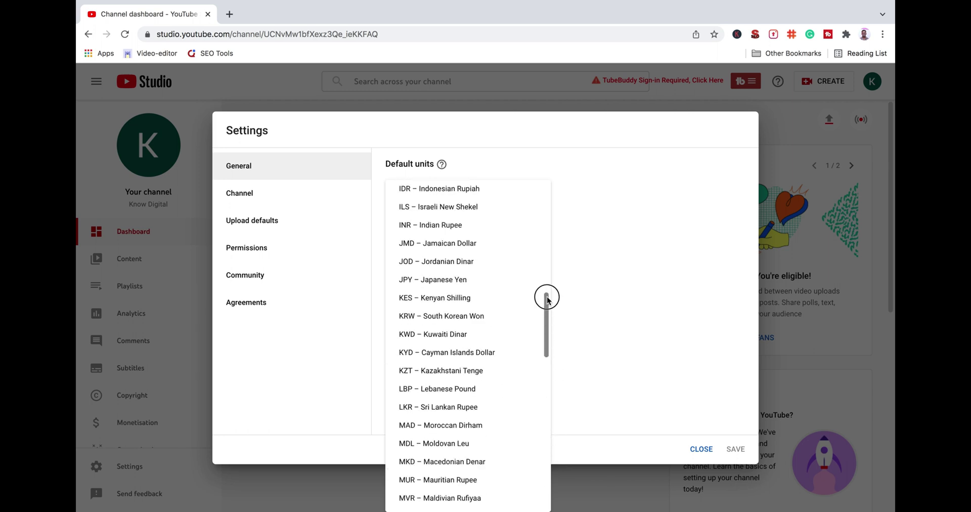
{"action": "scroll", "coordinate": [546, 294], "scroll_direction": "up", "scroll_amount": 6}
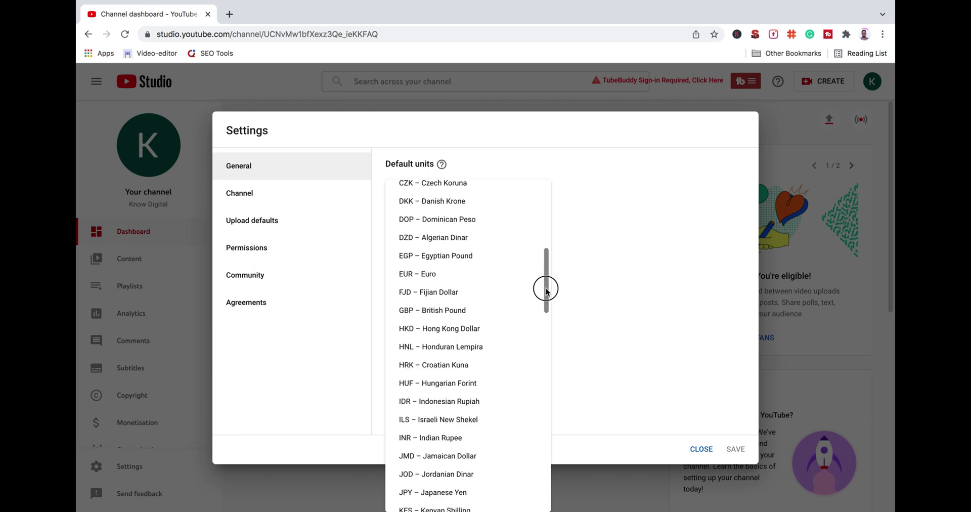
{"action": "scroll", "coordinate": [546, 292], "scroll_direction": "down", "scroll_amount": 2}
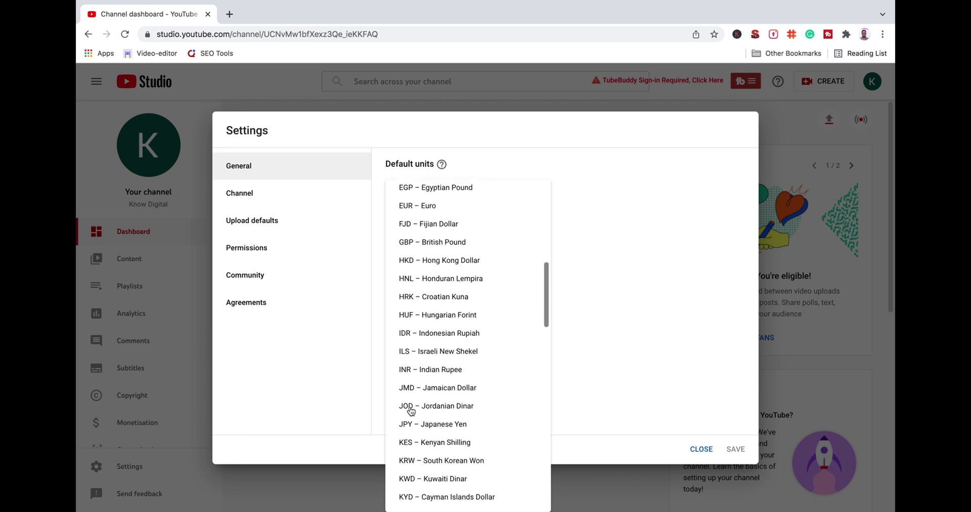
{"action": "left_click", "coordinate": [429, 368]}
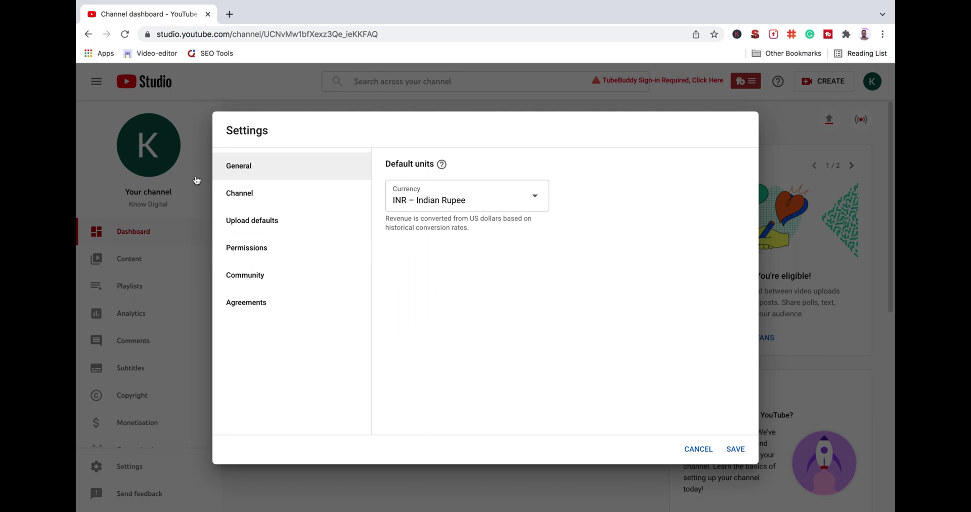
Step: On the Channel basic info page, set the country of residence to India
{"action": "left_click", "coordinate": [237, 194]}
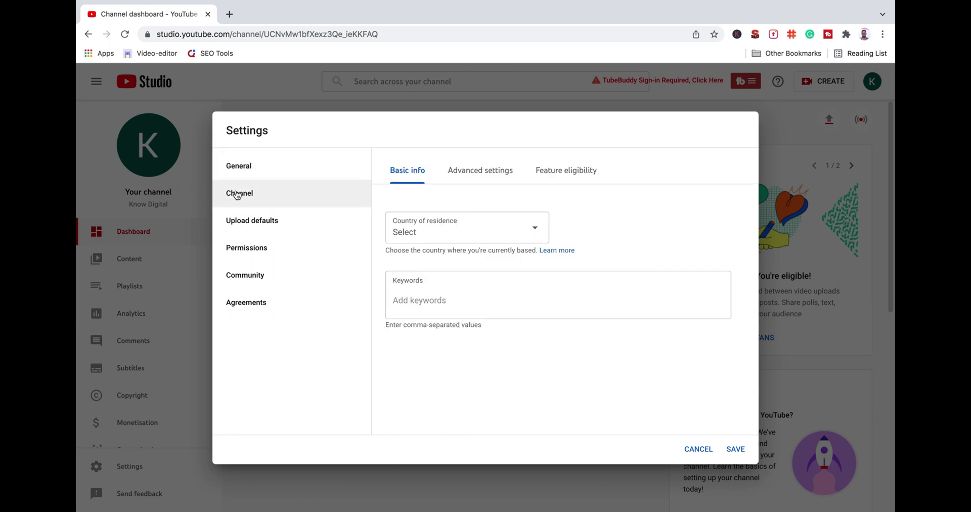
{"action": "left_click", "coordinate": [451, 239]}
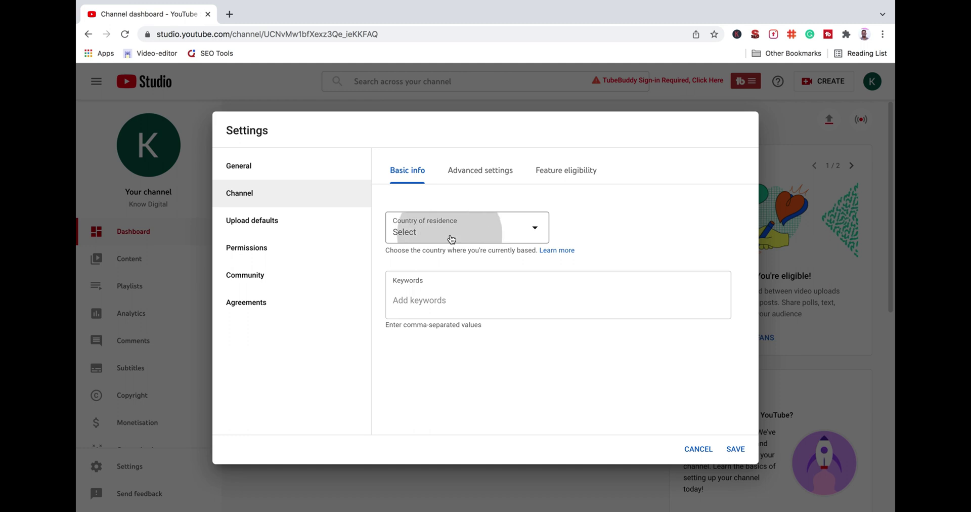
{"action": "scroll", "coordinate": [460, 332], "scroll_direction": "down", "scroll_amount": 5}
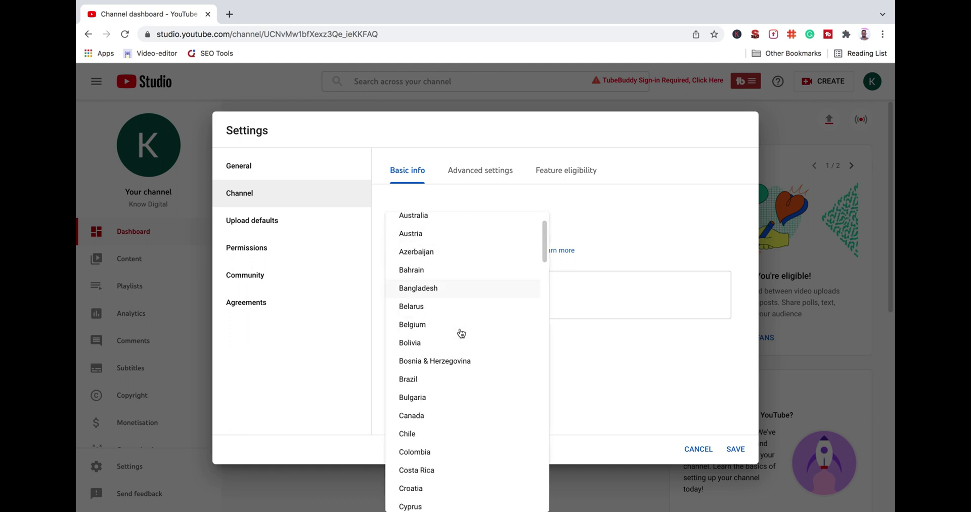
{"action": "scroll", "coordinate": [460, 333], "scroll_direction": "down", "scroll_amount": 2}
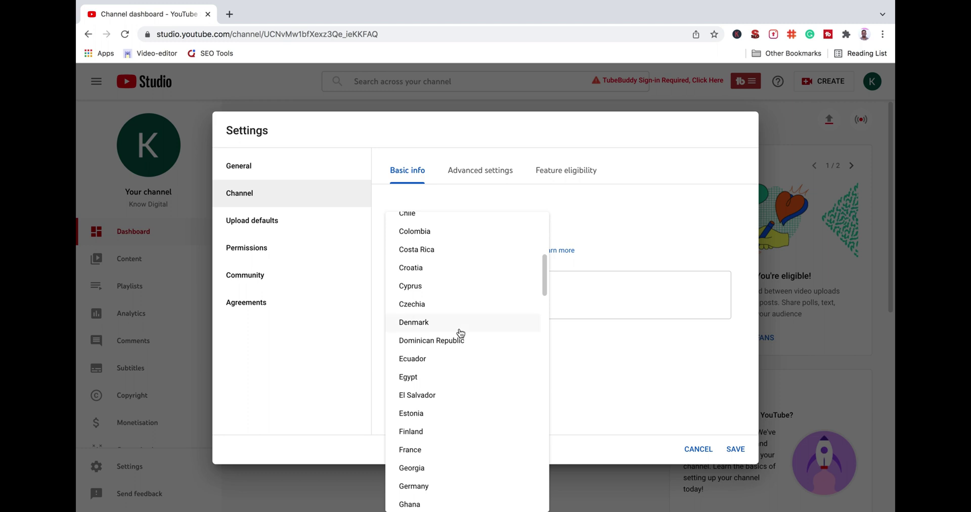
{"action": "scroll", "coordinate": [460, 332], "scroll_direction": "down", "scroll_amount": 5}
{"action": "scroll", "coordinate": [461, 332], "scroll_direction": "down", "scroll_amount": 1}
{"action": "scroll", "coordinate": [460, 332], "scroll_direction": "down", "scroll_amount": 1}
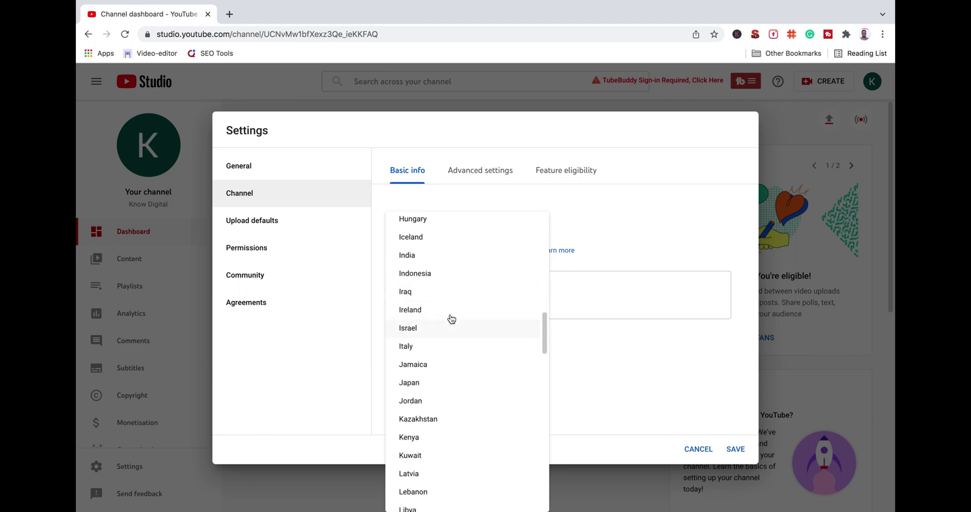
{"action": "left_click", "coordinate": [414, 255]}
{"action": "left_click", "coordinate": [455, 301]}
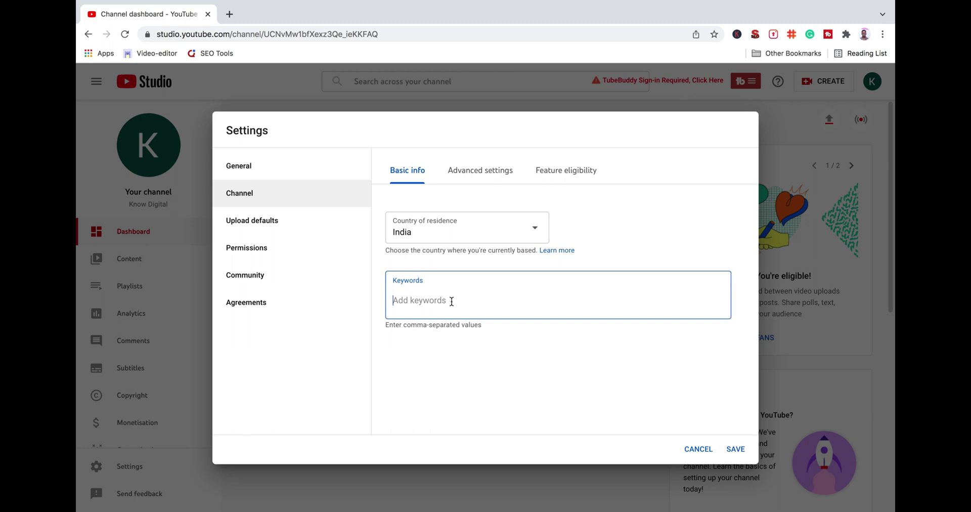
Step: Add the keywords digital marketing, seo, digital marketing tamil and make money online
{"action": "type", "text": "digital marketing"}
{"action": "key", "text": "Return"}
{"action": "type", "text": "s"}
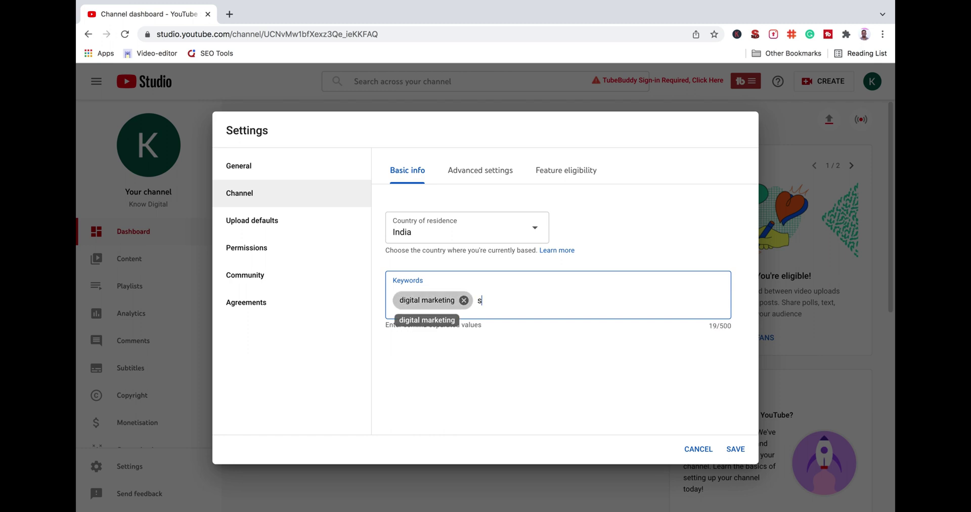
{"action": "type", "text": "eo"}
{"action": "key", "text": "Return"}
{"action": "type", "text": "digita"}
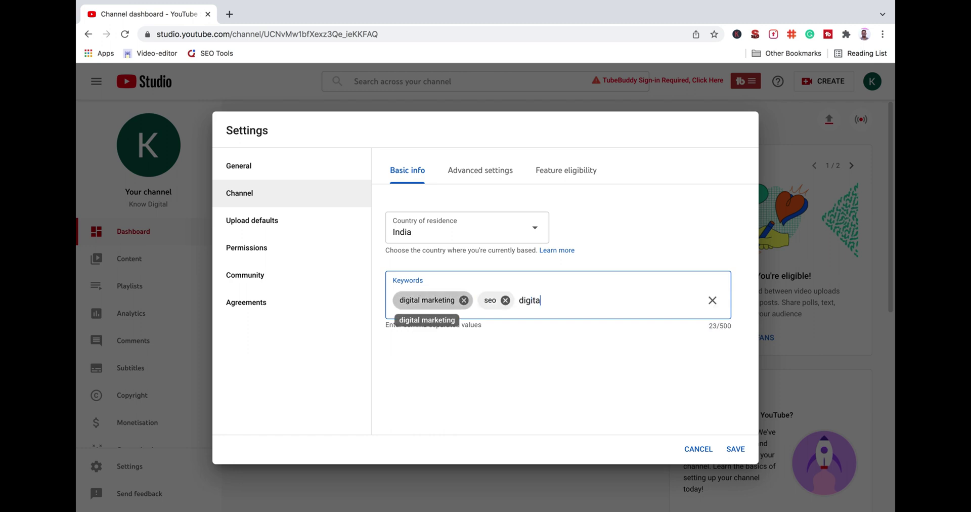
{"action": "type", "text": "l marketing tamil"}
{"action": "key", "text": "Return"}
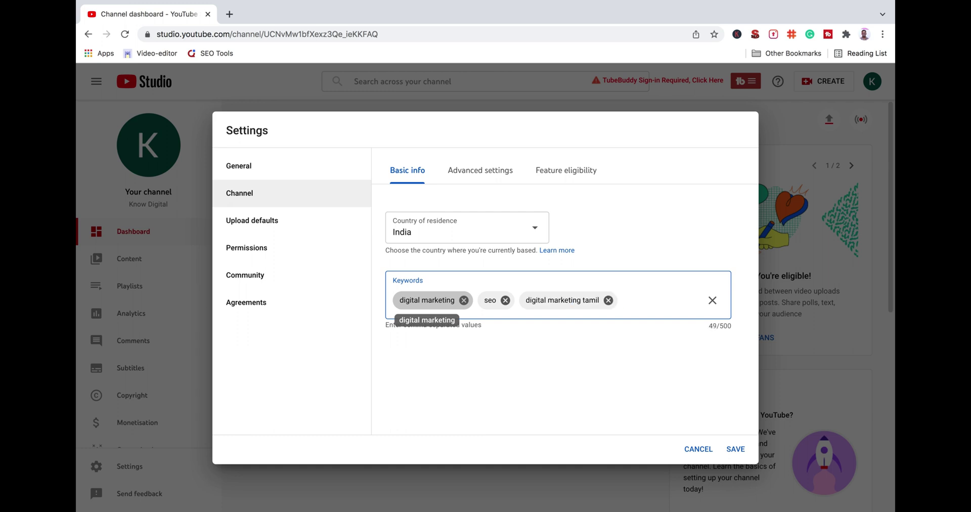
{"action": "type", "text": "make money online"}
{"action": "key", "text": "Return"}
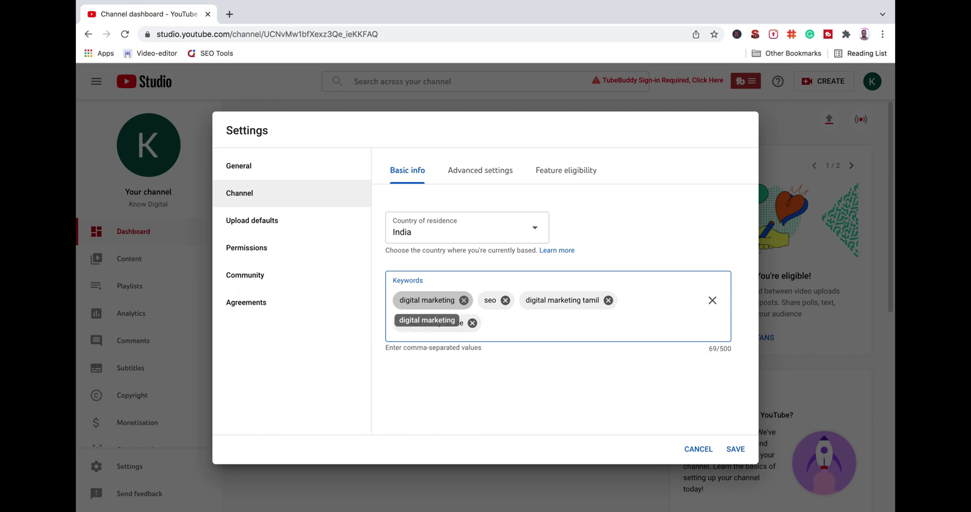
Step: Begin another keyword in the Keywords box, correcting a misspelled 'socail media marketing' entry
{"action": "triple_click", "coordinate": [717, 348]}
{"action": "left_click", "coordinate": [519, 324]}
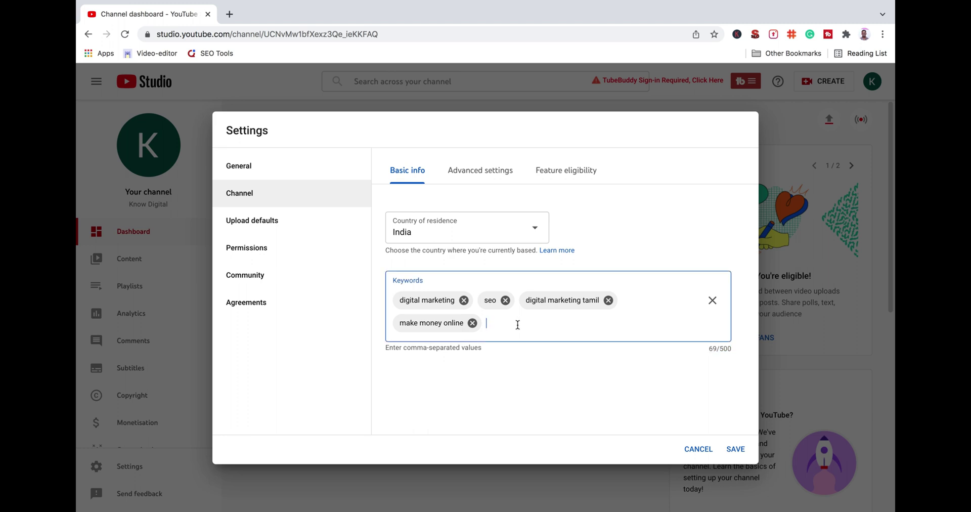
{"action": "type", "text": "socail media marketing tai"}
{"action": "key", "text": "BackSpace"}
{"action": "key", "text": "BackSpace"}
{"action": "key", "text": "BackSpace"}
{"action": "key", "text": "BackSpace"}
{"action": "key", "text": "BackSpace"}
{"action": "key", "text": "BackSpace"}
{"action": "key", "text": "BackSpace"}
{"action": "key", "text": "BackSpace"}
{"action": "key", "text": "BackSpace"}
{"action": "key", "text": "BackSpace"}
{"action": "key", "text": "BackSpace"}
{"action": "key", "text": "BackSpace"}
{"action": "key", "text": "BackSpace"}
{"action": "key", "text": "BackSpace"}
{"action": "key", "text": "BackSpace"}
{"action": "key", "text": "BackSpace"}
{"action": "key", "text": "BackSpace"}
{"action": "key", "text": "BackSpace"}
{"action": "key", "text": "BackSpace"}
{"action": "key", "text": "BackSpace"}
{"action": "key", "text": "BackSpace"}
{"action": "key", "text": "BackSpace"}
{"action": "key", "text": "BackSpace"}
{"action": "key", "text": "BackSpace"}
{"action": "key", "text": "BackSpace"}
{"action": "key", "text": "BackSpace"}
{"action": "key", "text": "BackSpace"}
{"action": "key", "text": "BackSpace"}
{"action": "key", "text": "BackSpace"}
{"action": "key", "text": "BackSpace"}
{"action": "key", "text": "BackSpace"}
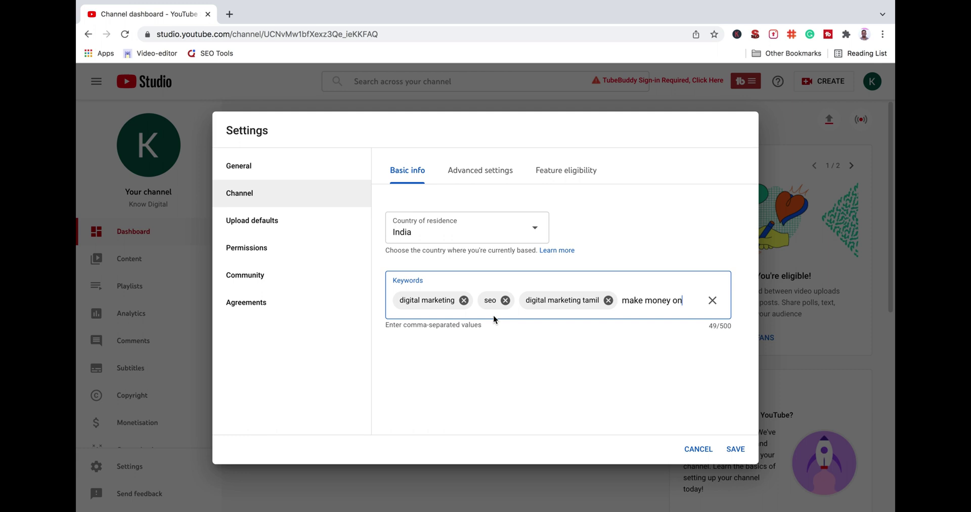
{"action": "type", "text": "line,"}
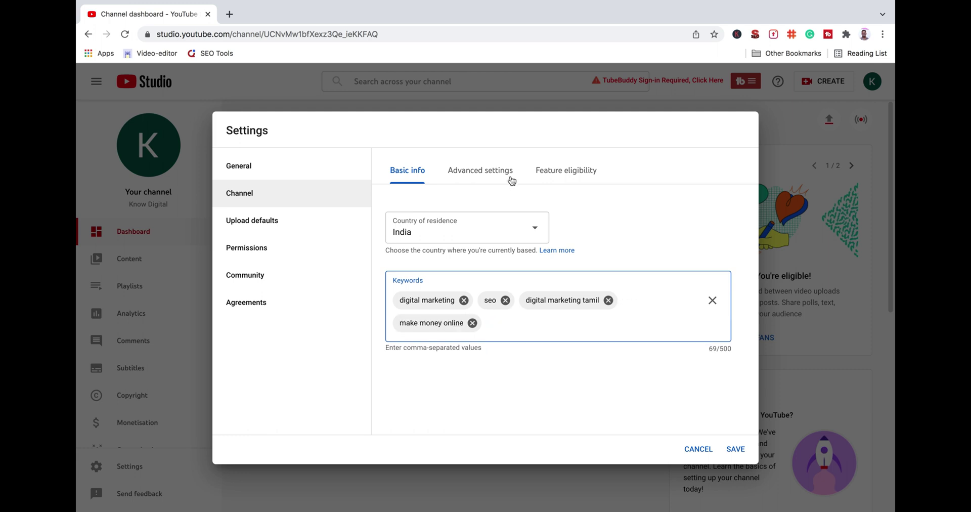
Step: In advanced channel settings, choose 'No, set this channel as not Made for Kids'
{"action": "left_click", "coordinate": [470, 176]}
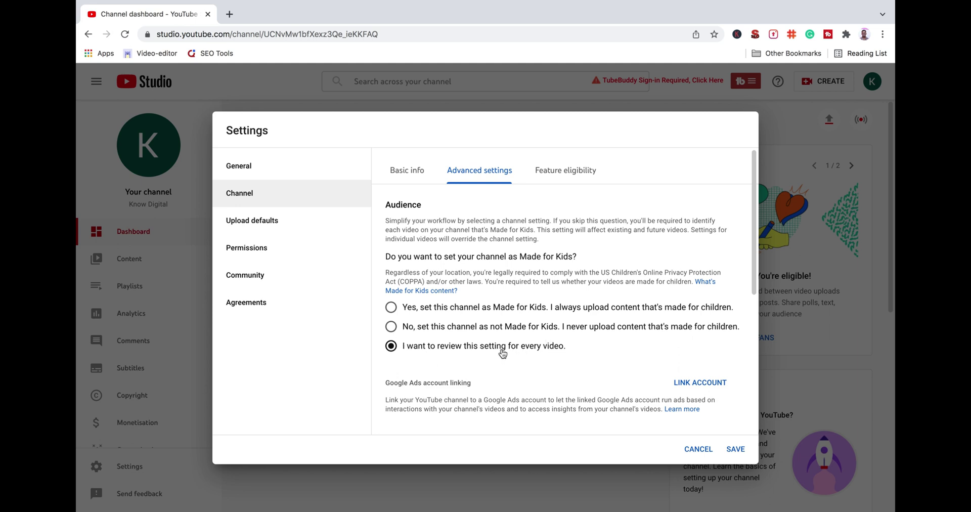
{"action": "left_click", "coordinate": [391, 327]}
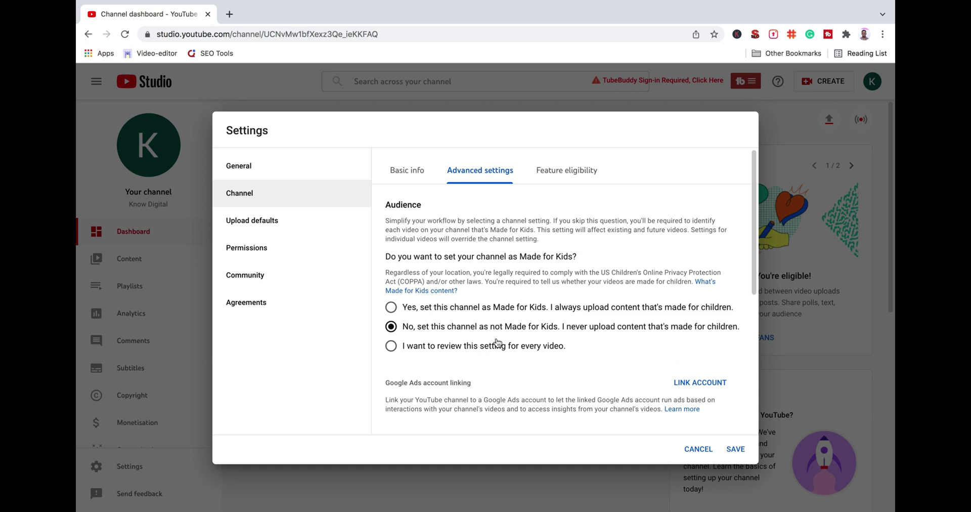
{"action": "scroll", "coordinate": [581, 172], "scroll_direction": "down", "scroll_amount": 3}
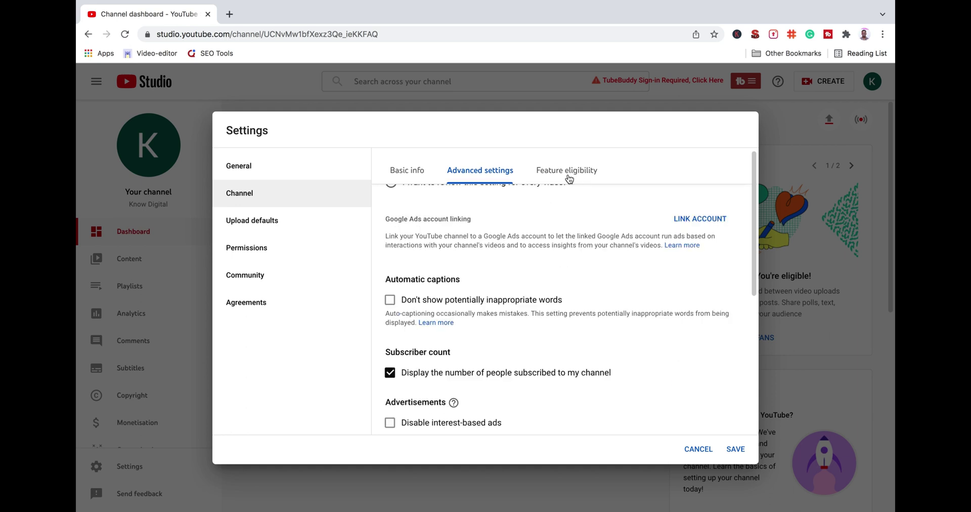
Step: Review Feature eligibility, noting default features and those needing phone verification
{"action": "left_click", "coordinate": [569, 178]}
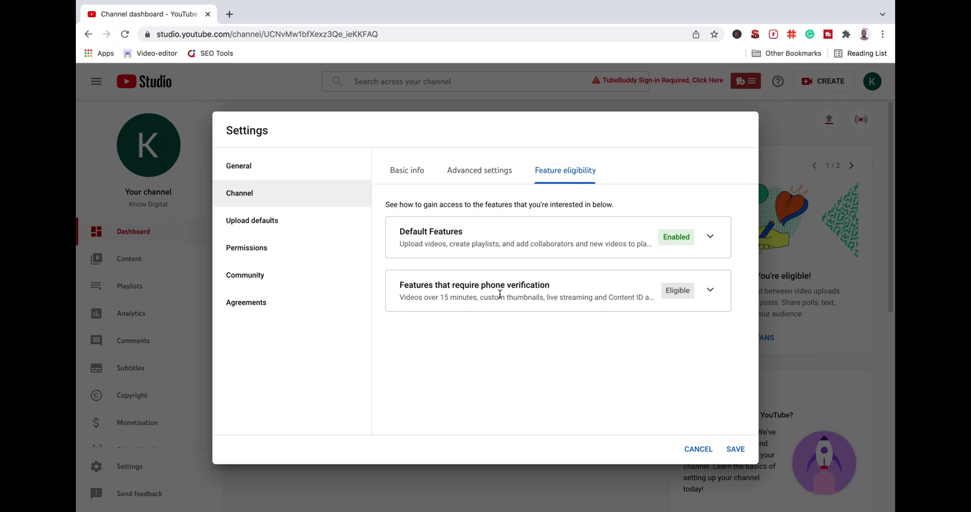
{"action": "left_click", "coordinate": [453, 299]}
{"action": "left_click_drag", "start_coordinate": [453, 299], "coordinate": [590, 296]}
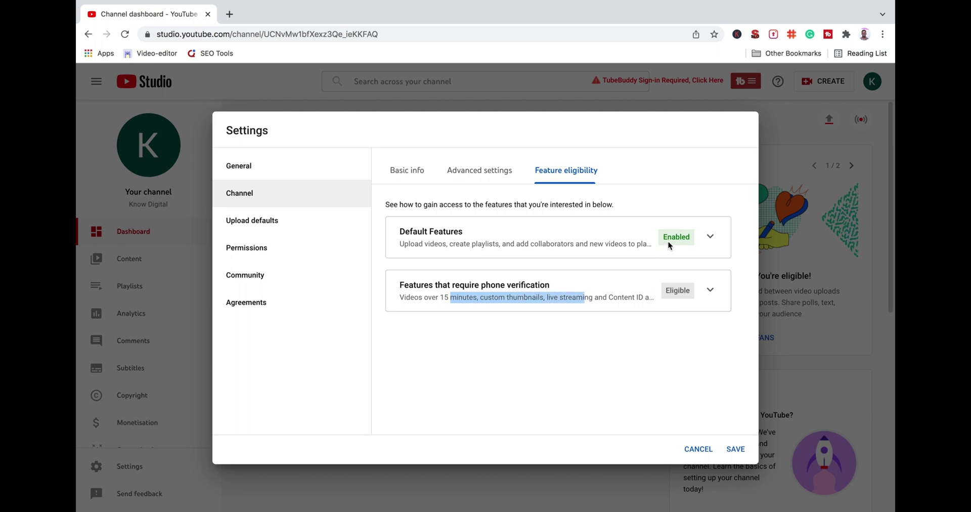
{"action": "left_click", "coordinate": [683, 291]}
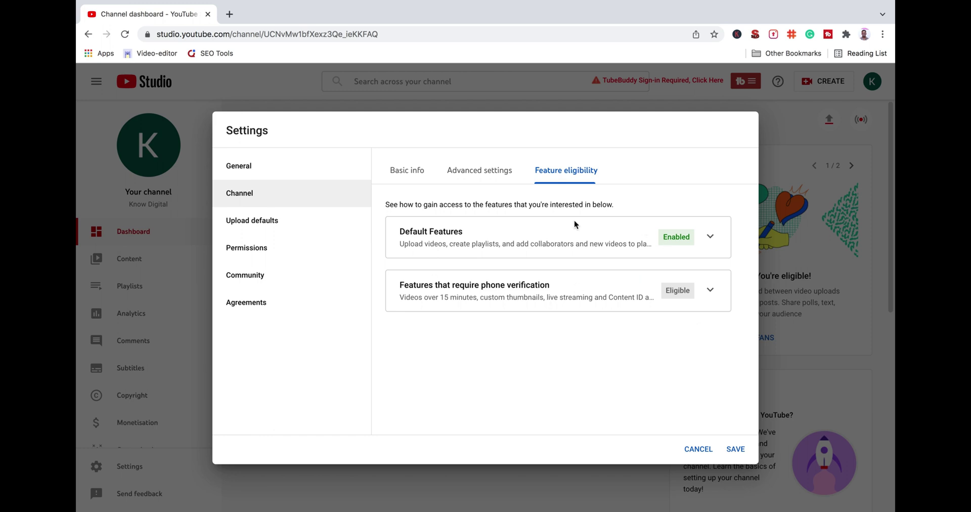
Step: In Upload defaults, set the default video title to 'Know Digital'
{"action": "left_click", "coordinate": [247, 223]}
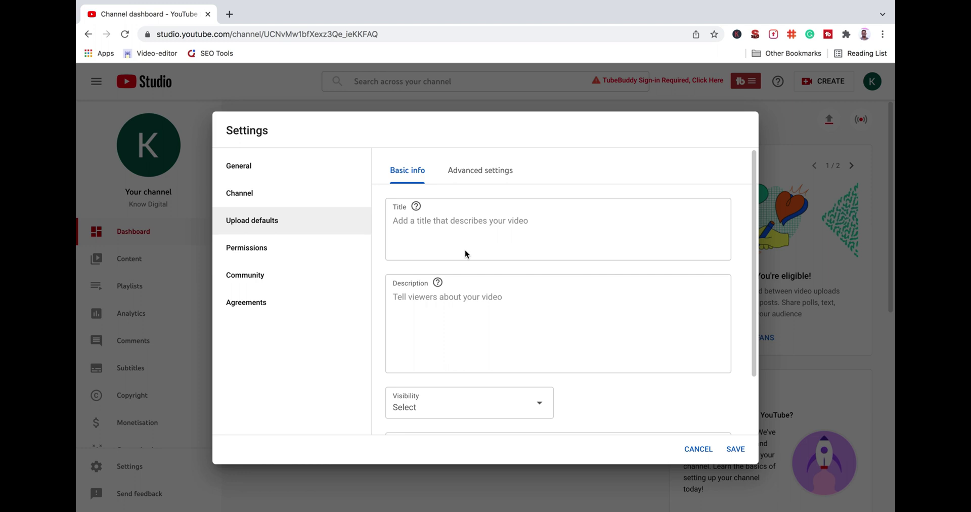
{"action": "scroll", "coordinate": [474, 276], "scroll_direction": "down", "scroll_amount": 2}
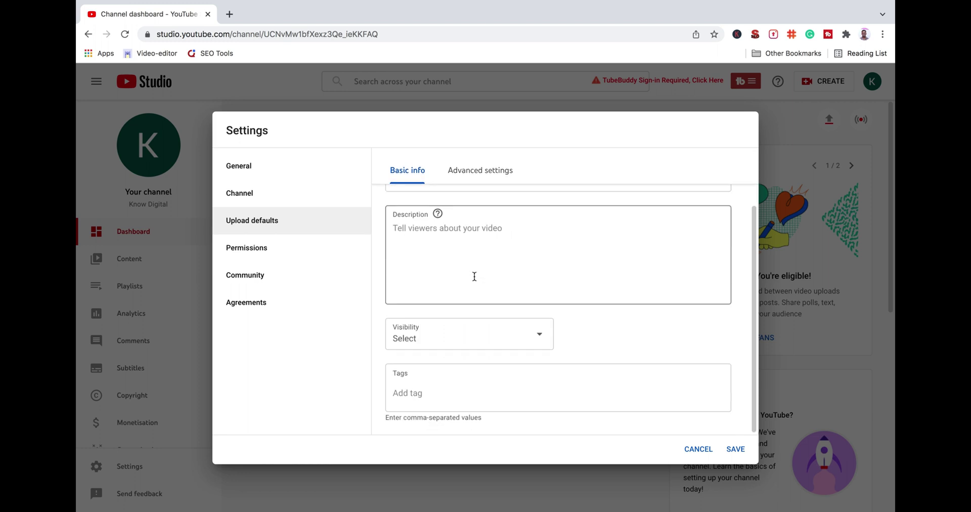
{"action": "scroll", "coordinate": [473, 262], "scroll_direction": "up", "scroll_amount": 1}
{"action": "scroll", "coordinate": [493, 258], "scroll_direction": "up", "scroll_amount": 2}
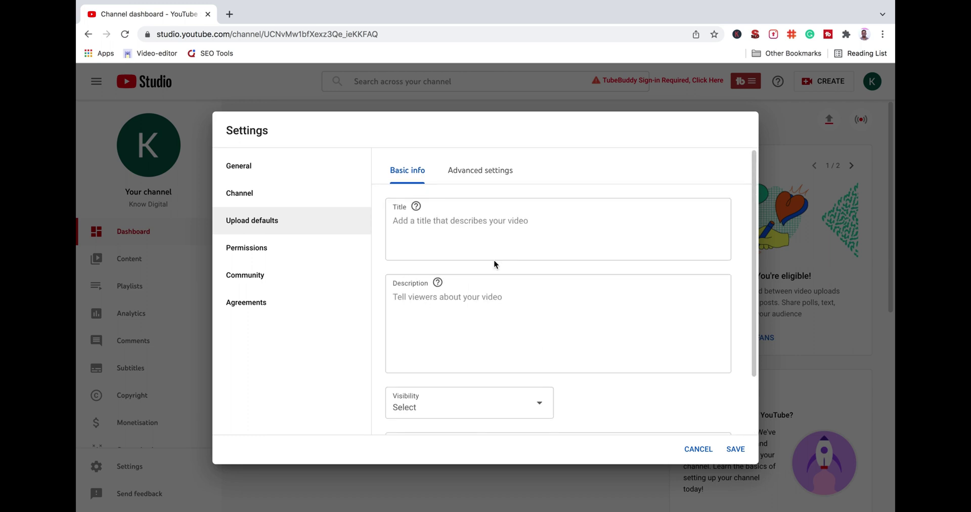
{"action": "left_click", "coordinate": [483, 225]}
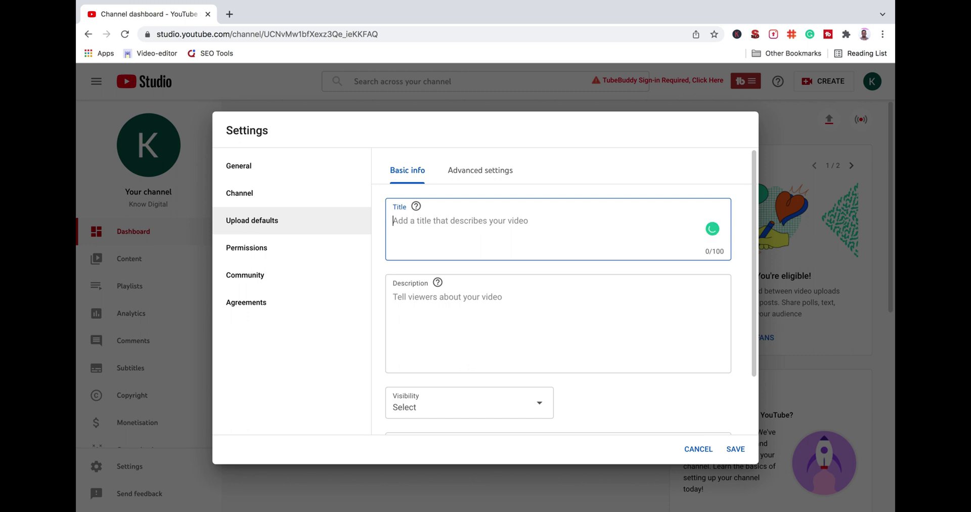
{"action": "type", "text": "Kno"}
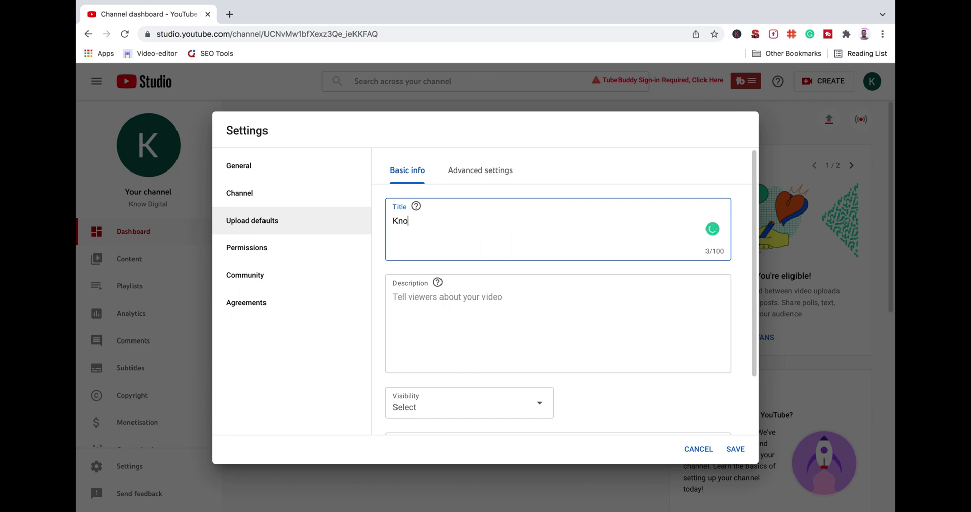
{"action": "type", "text": "w Digital"}
Step: Add 'know digital' as a default upload tag, leaving the description empty
{"action": "left_click", "coordinate": [448, 296]}
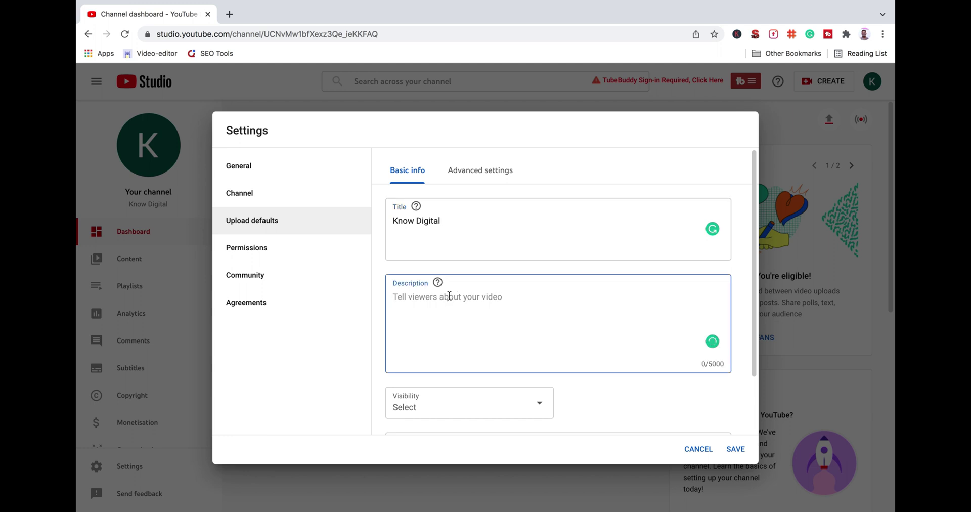
{"action": "scroll", "coordinate": [531, 280], "scroll_direction": "down", "scroll_amount": 3}
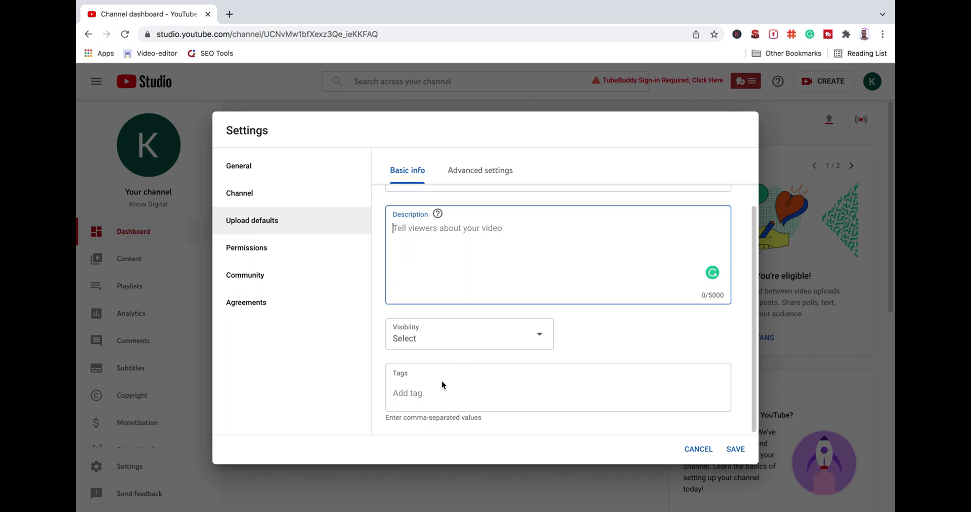
{"action": "left_click", "coordinate": [415, 402]}
{"action": "type", "text": "kno"}
{"action": "type", "text": "w digital"}
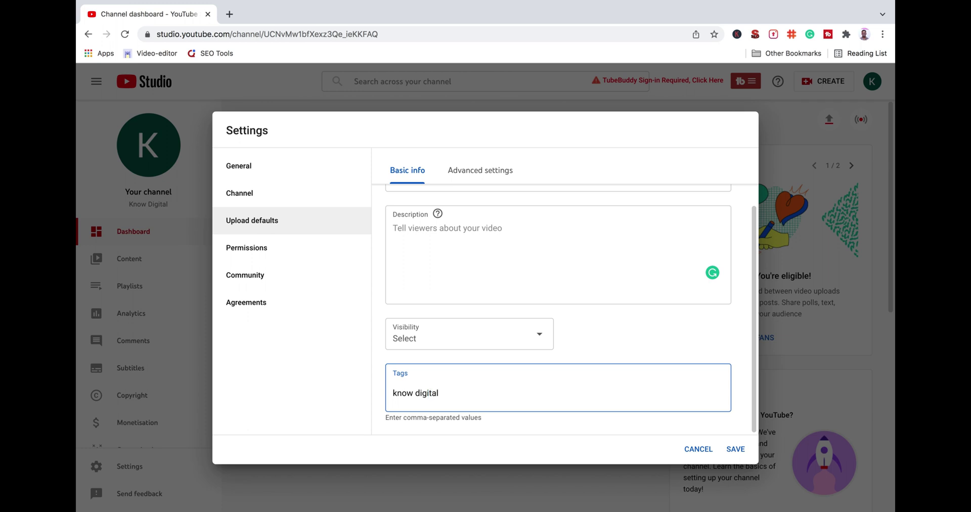
{"action": "key", "text": "Return"}
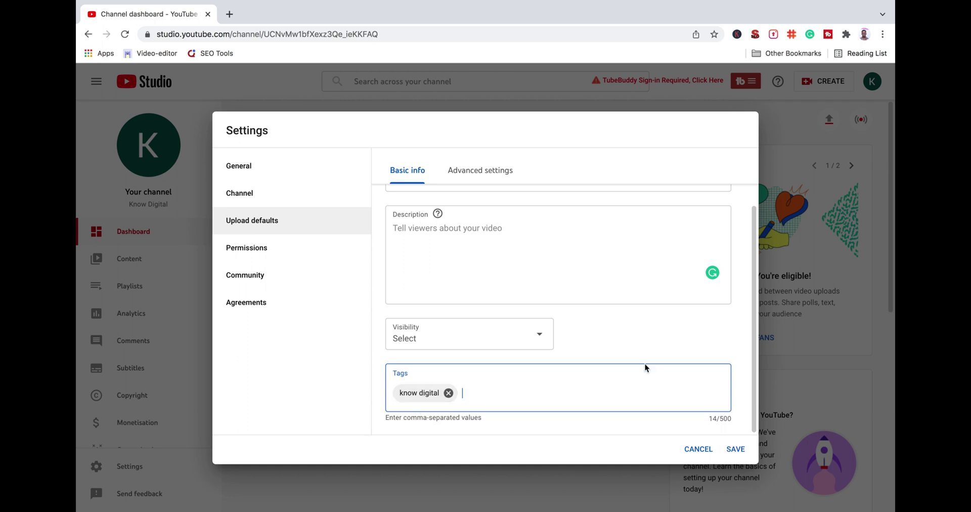
{"action": "scroll", "coordinate": [645, 363], "scroll_direction": "up", "scroll_amount": 1}
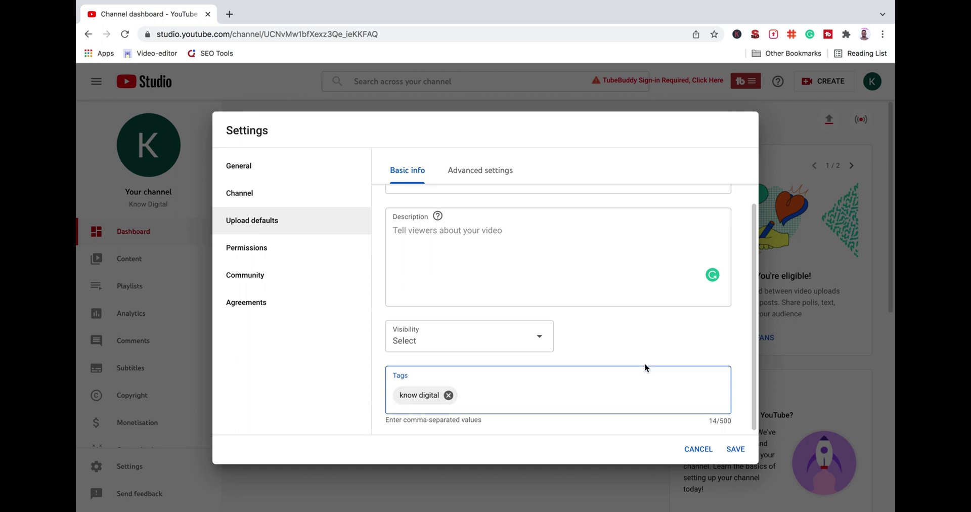
{"action": "left_click", "coordinate": [413, 232]}
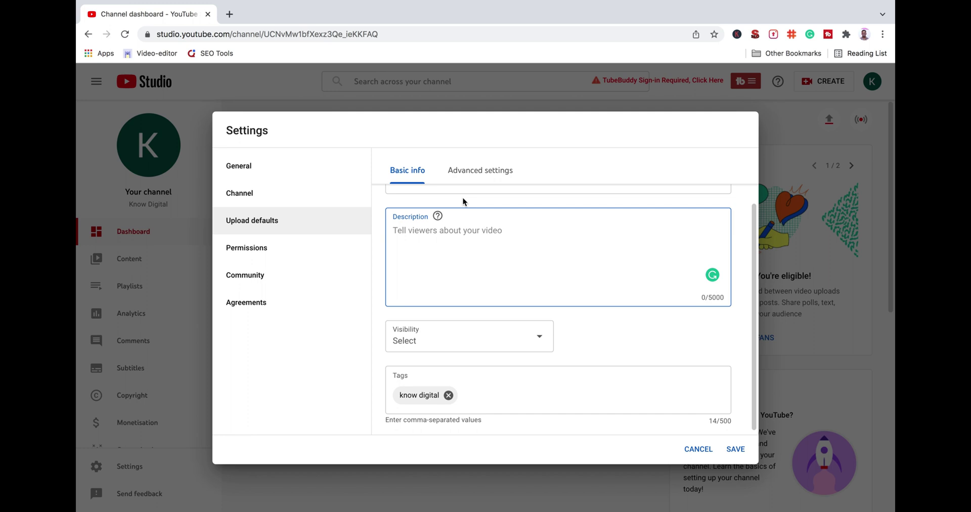
Step: In the advanced upload defaults, select Tamil as the default video language
{"action": "left_click", "coordinate": [478, 173]}
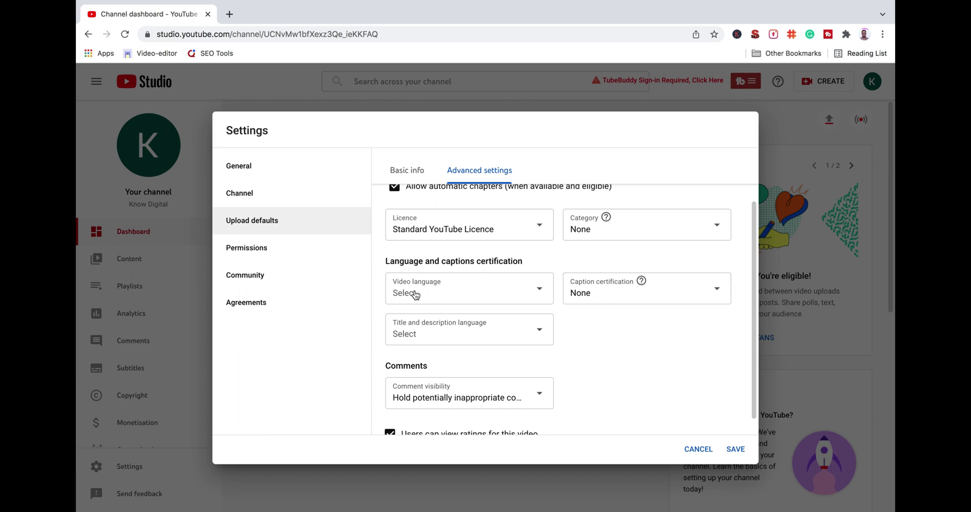
{"action": "left_click", "coordinate": [445, 298]}
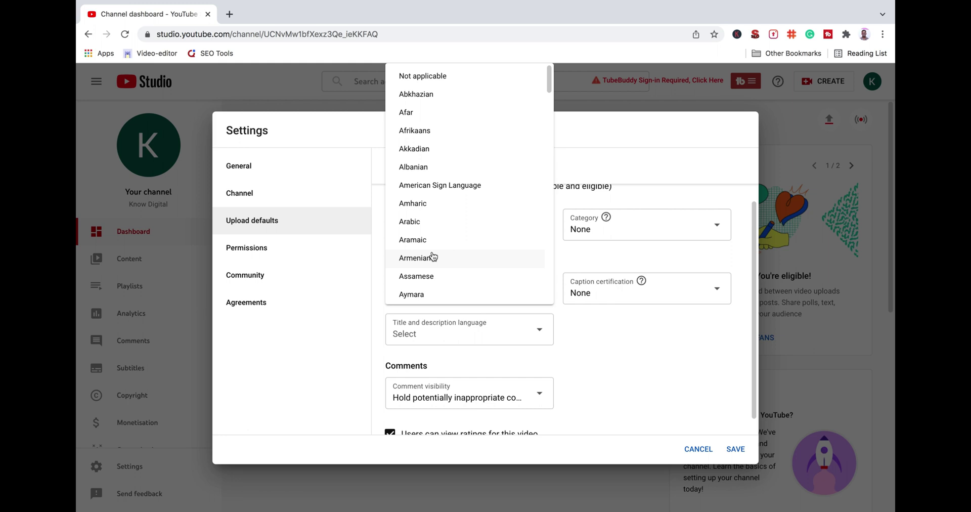
{"action": "scroll", "coordinate": [439, 254], "scroll_direction": "down", "scroll_amount": 3}
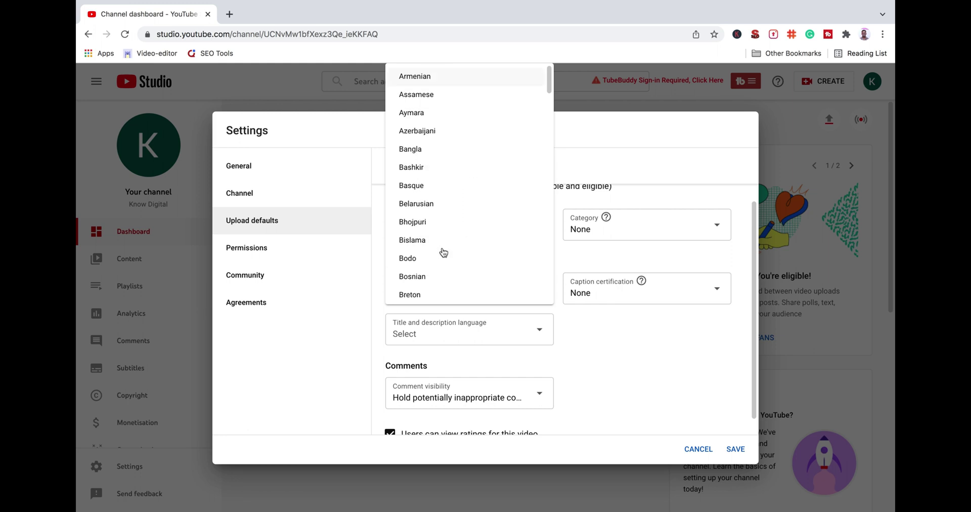
{"action": "left_click_drag", "start_coordinate": [550, 96], "coordinate": [550, 122]}
{"action": "scroll", "coordinate": [486, 198], "scroll_direction": "down", "scroll_amount": 3}
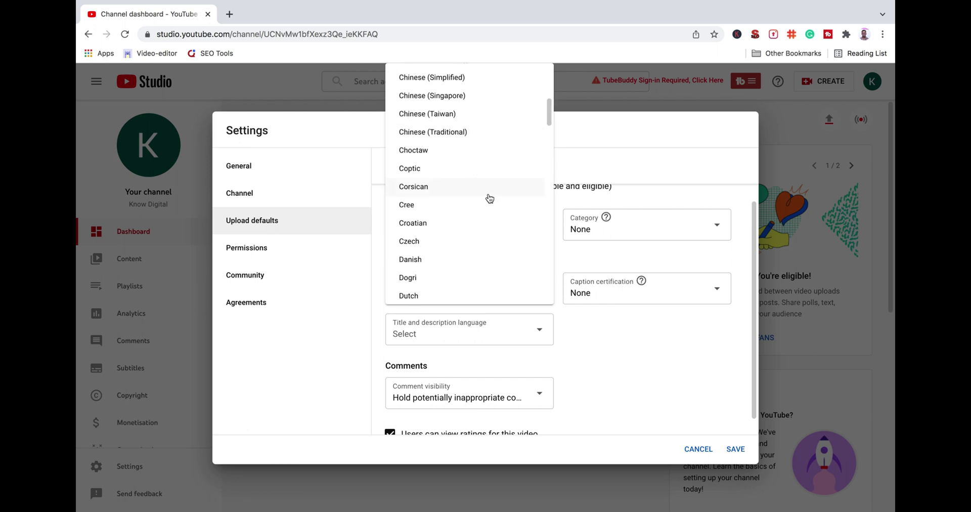
{"action": "scroll", "coordinate": [489, 198], "scroll_direction": "down", "scroll_amount": 3}
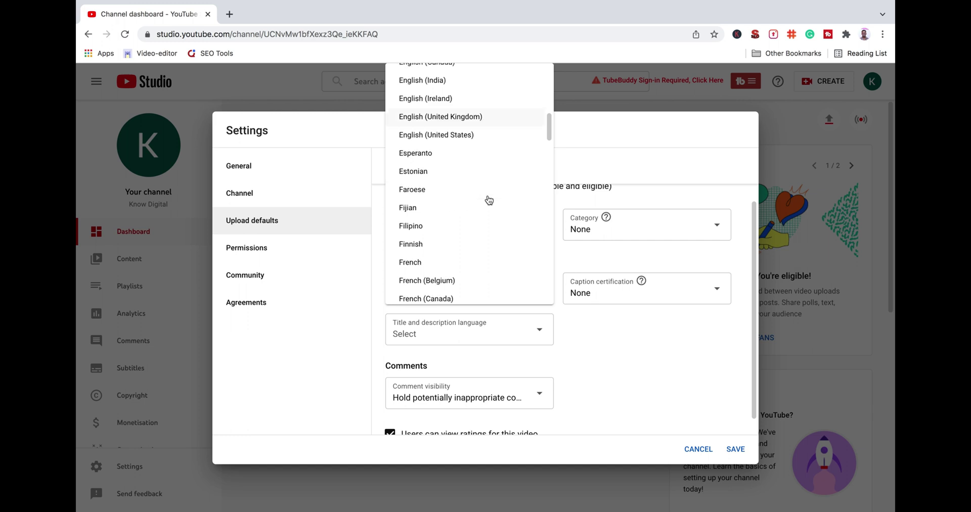
{"action": "scroll", "coordinate": [489, 199], "scroll_direction": "down", "scroll_amount": 7}
{"action": "scroll", "coordinate": [488, 200], "scroll_direction": "down", "scroll_amount": 8}
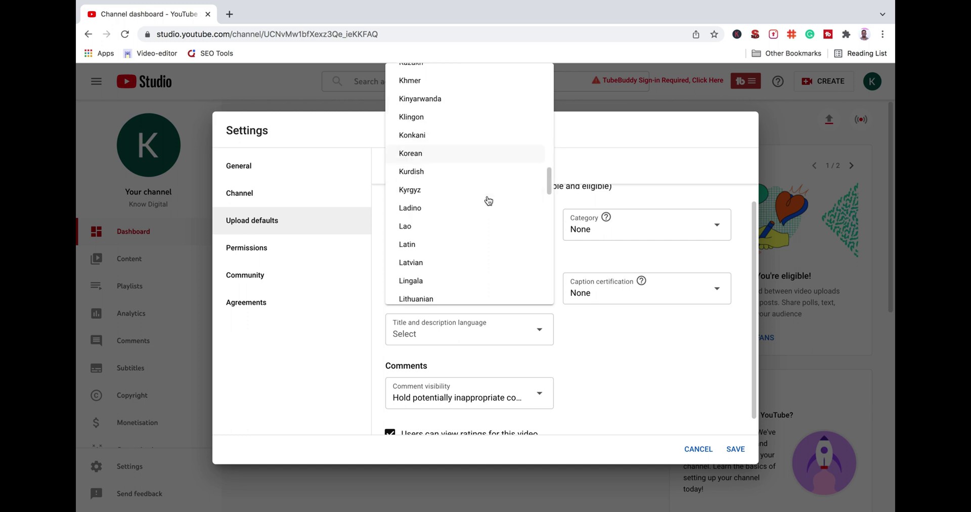
{"action": "scroll", "coordinate": [489, 200], "scroll_direction": "down", "scroll_amount": 1}
{"action": "scroll", "coordinate": [487, 201], "scroll_direction": "down", "scroll_amount": 3}
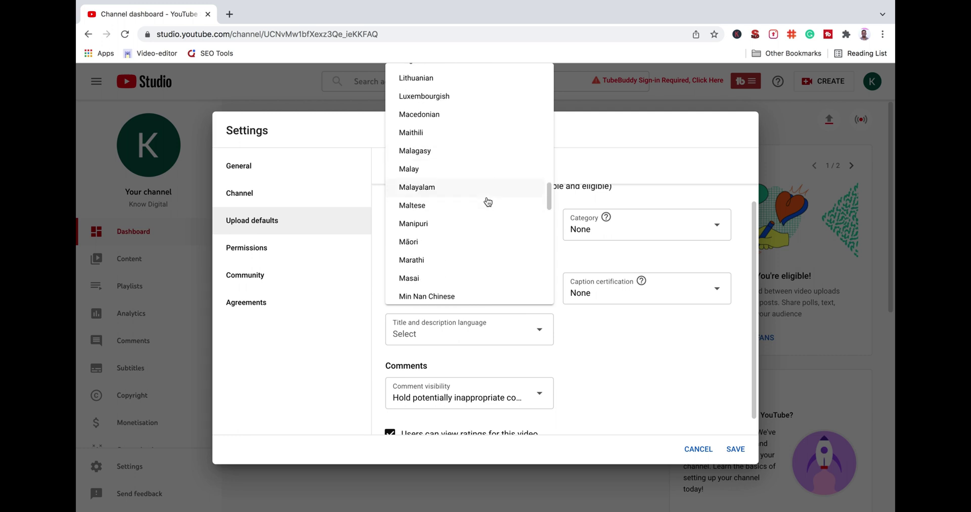
{"action": "scroll", "coordinate": [488, 202], "scroll_direction": "down", "scroll_amount": 2}
{"action": "scroll", "coordinate": [487, 201], "scroll_direction": "down", "scroll_amount": 9}
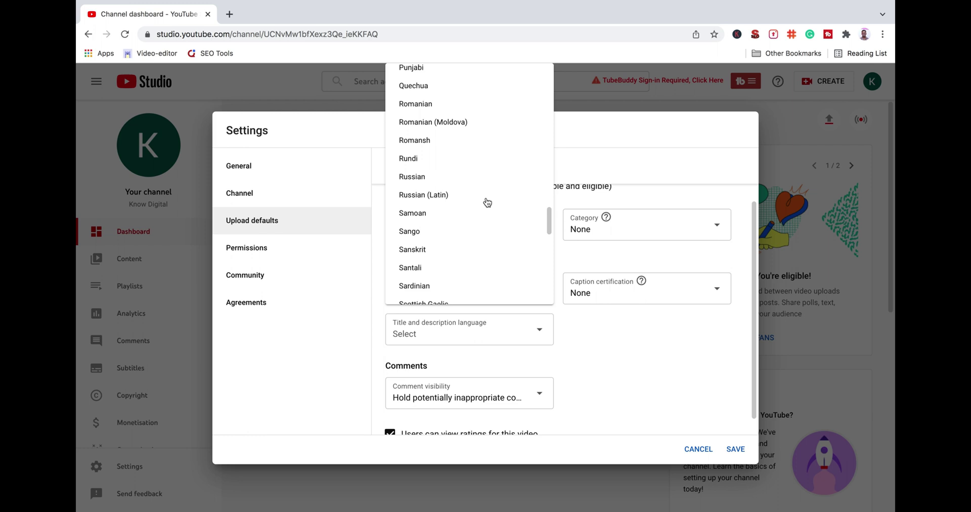
{"action": "scroll", "coordinate": [487, 203], "scroll_direction": "down", "scroll_amount": 3}
{"action": "scroll", "coordinate": [487, 202], "scroll_direction": "down", "scroll_amount": 1}
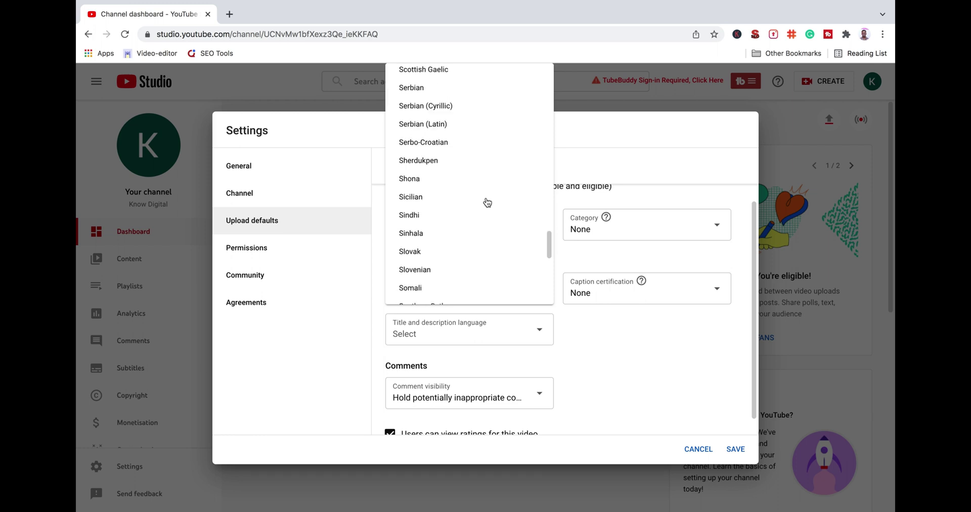
{"action": "scroll", "coordinate": [487, 202], "scroll_direction": "down", "scroll_amount": 4}
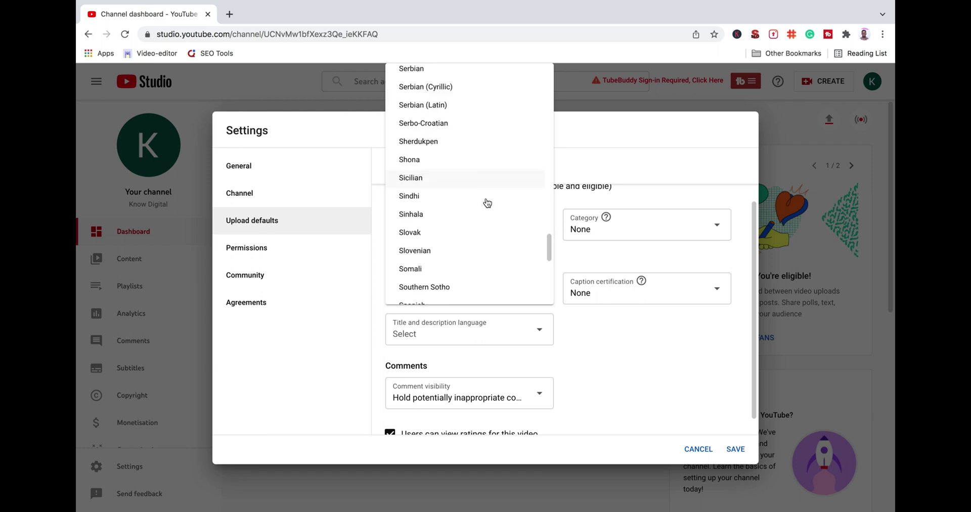
{"action": "scroll", "coordinate": [487, 202], "scroll_direction": "down", "scroll_amount": 3}
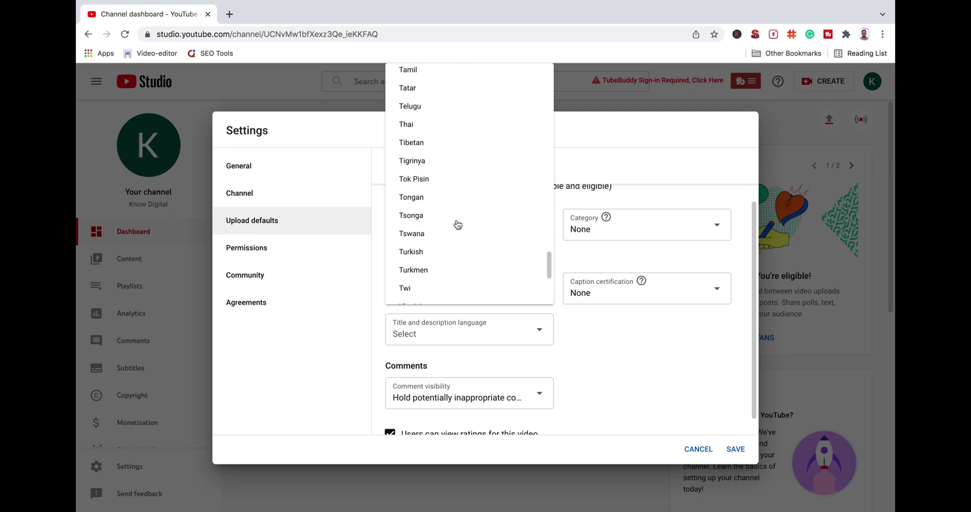
{"action": "left_click", "coordinate": [409, 71]}
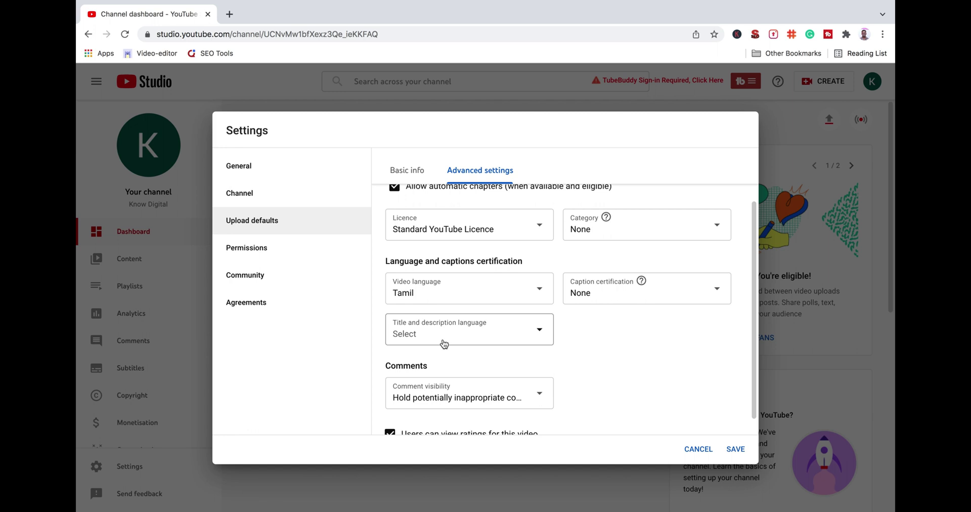
{"action": "scroll", "coordinate": [583, 374], "scroll_direction": "down", "scroll_amount": 1}
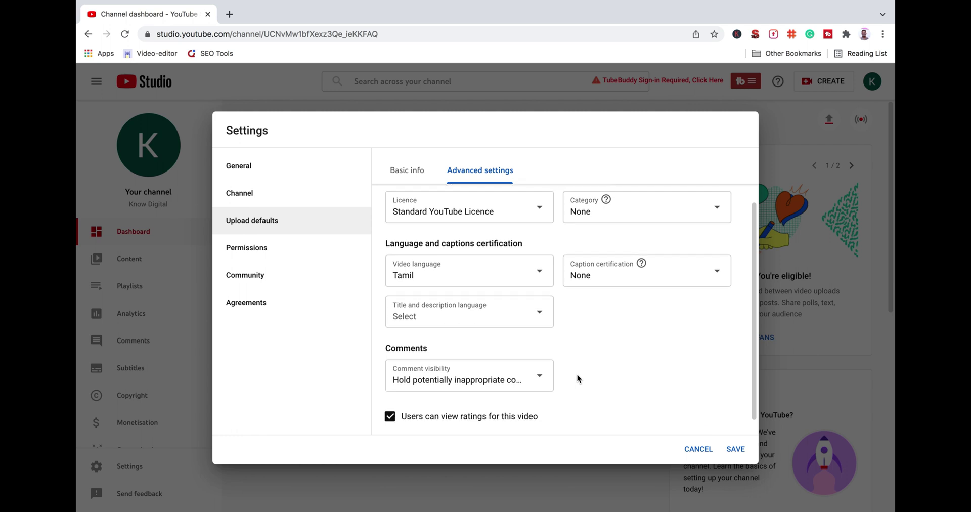
Step: View the Permissions page, cancel the invite without choosing a role, then return to General
{"action": "left_click", "coordinate": [259, 253]}
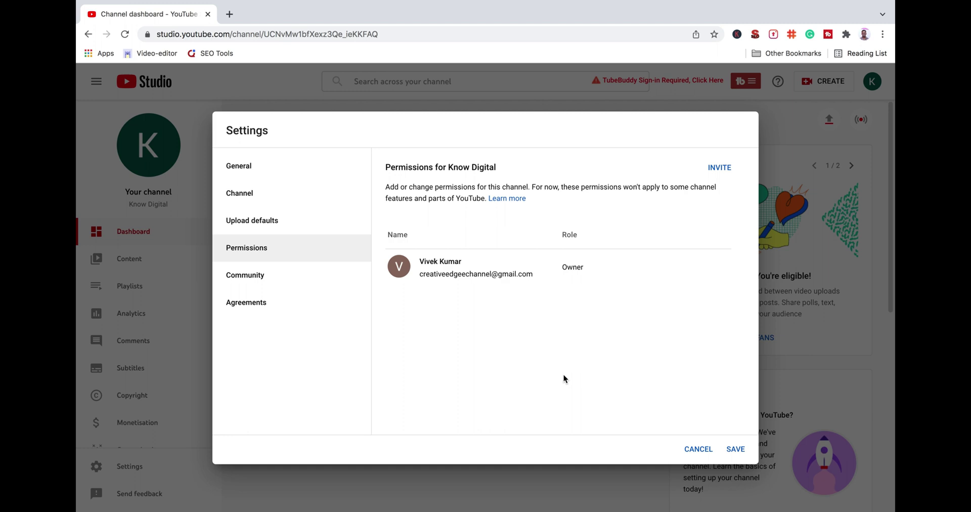
{"action": "left_click", "coordinate": [718, 167]}
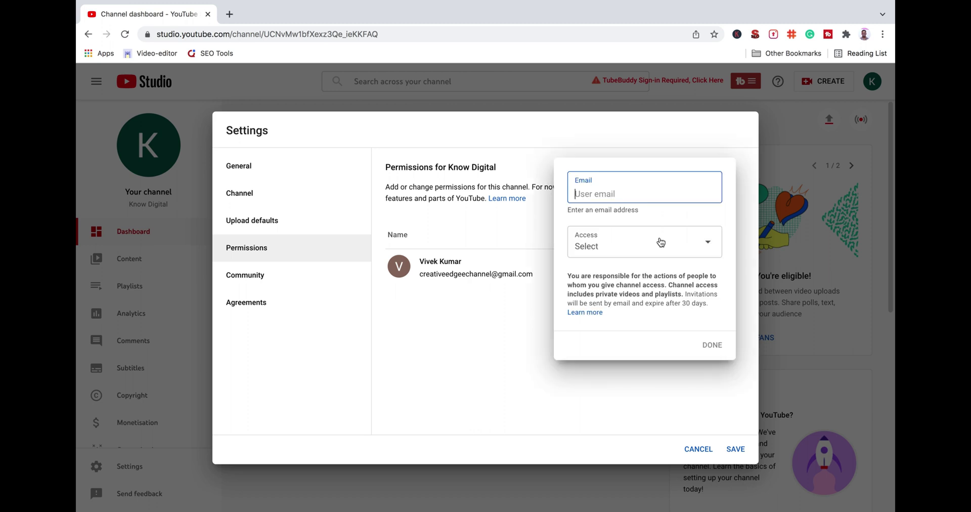
{"action": "left_click", "coordinate": [591, 243]}
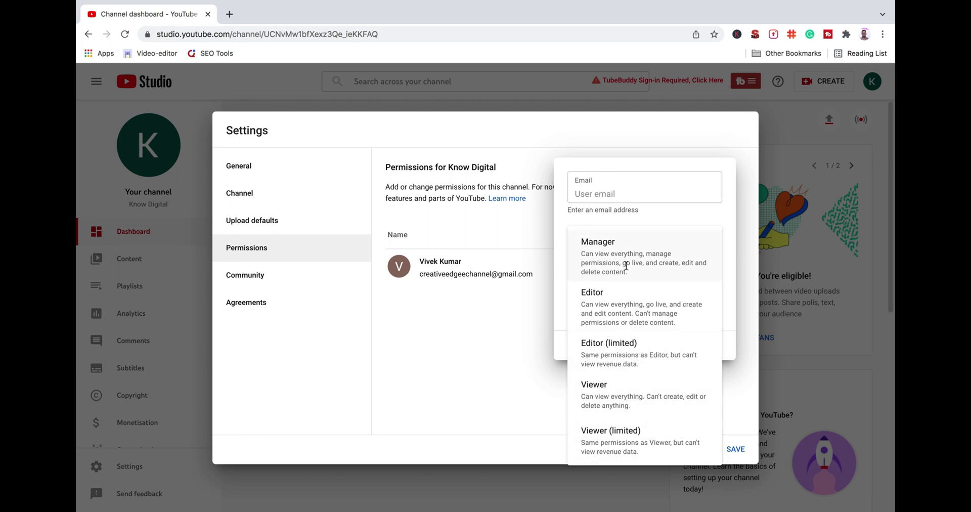
{"action": "left_click", "coordinate": [484, 307]}
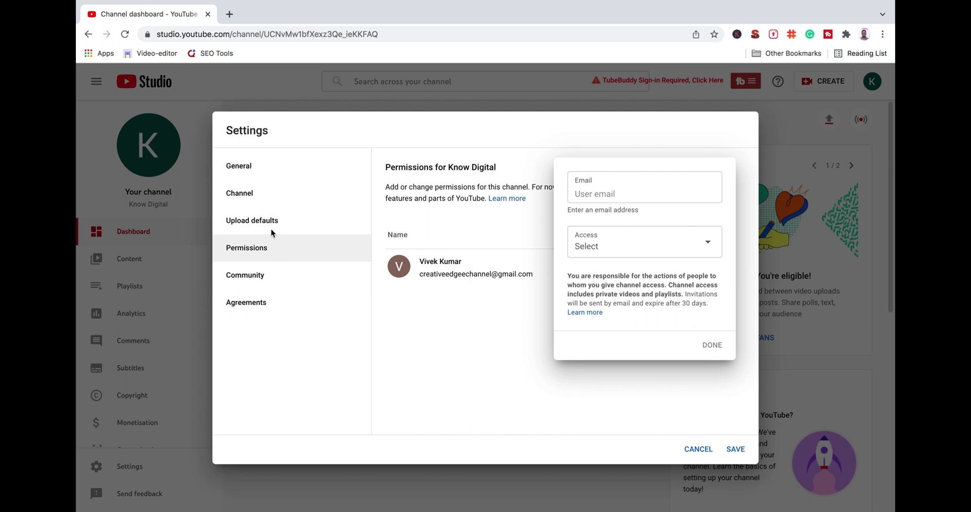
{"action": "left_click", "coordinate": [505, 328]}
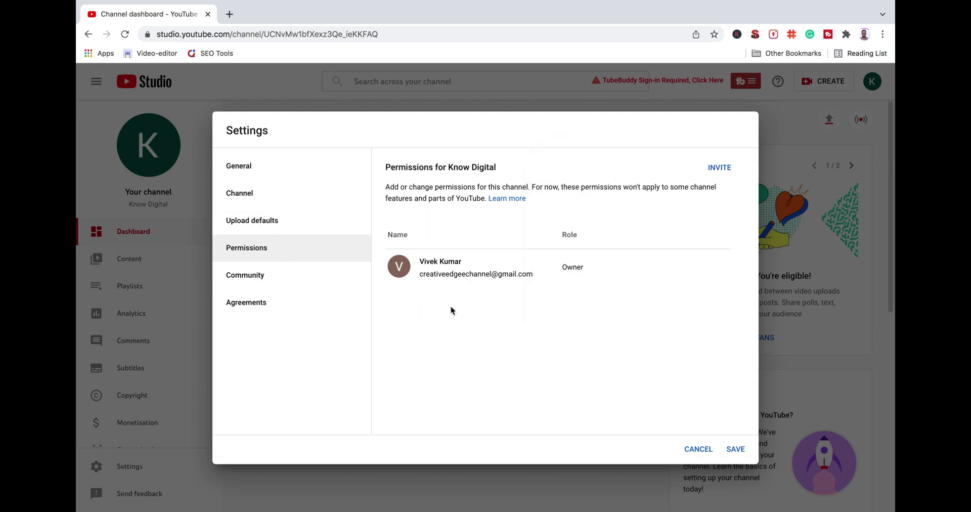
{"action": "left_click", "coordinate": [239, 175]}
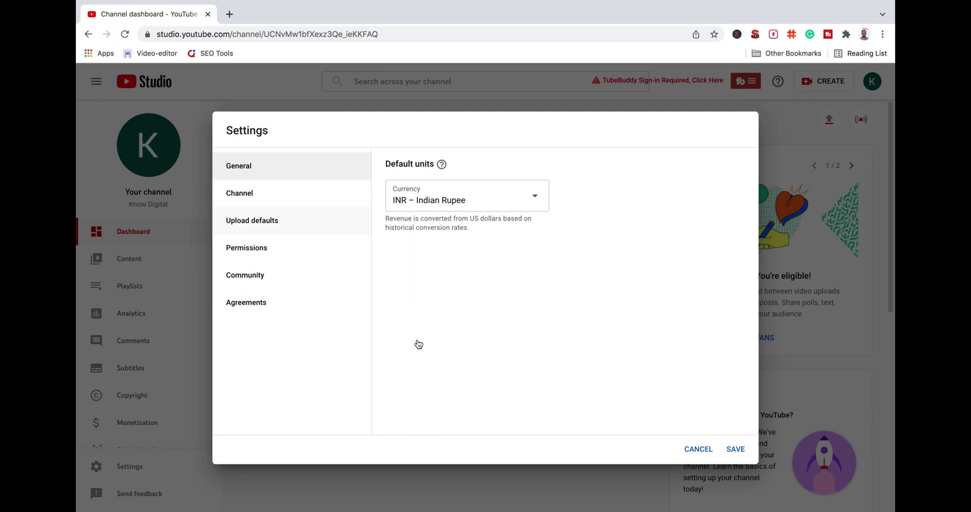
Step: Save the channel settings with INR – Indian Rupee as currency
{"action": "left_click", "coordinate": [737, 449]}
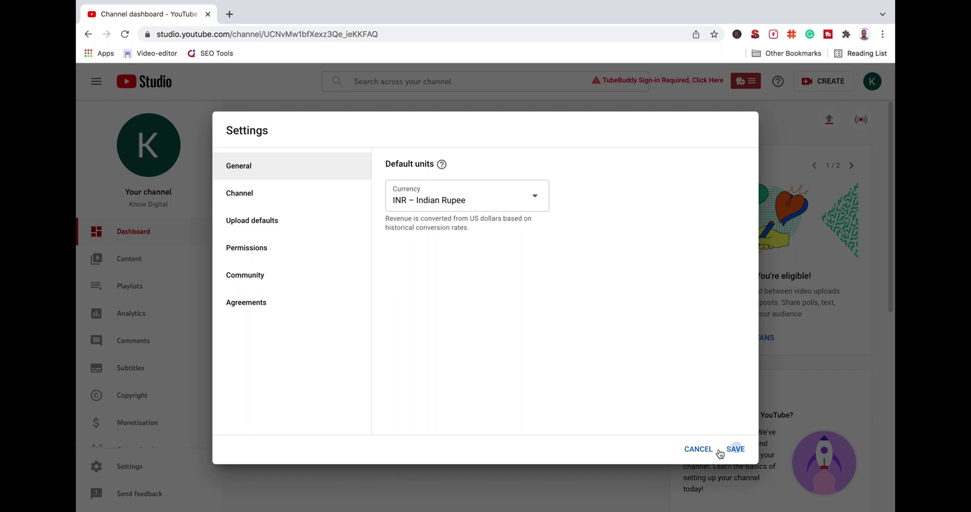